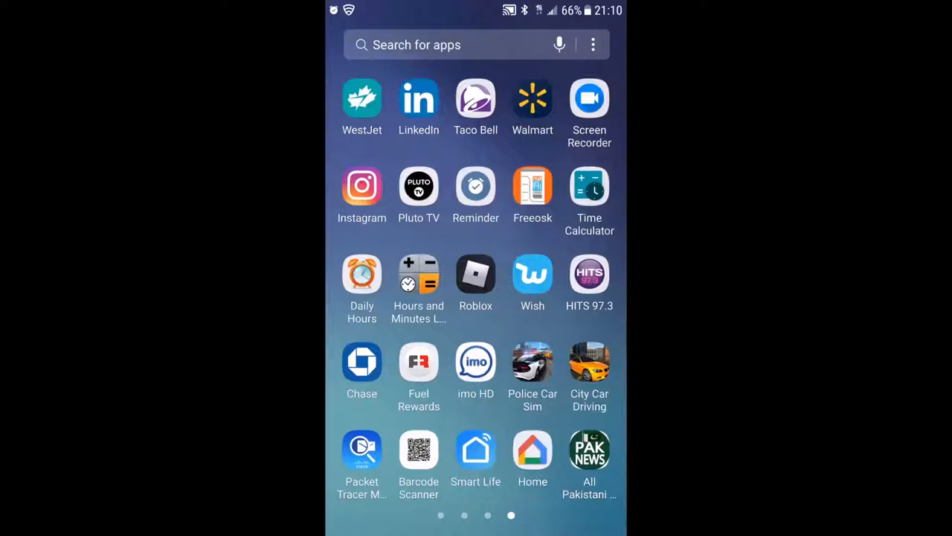
Pull down the notification shade with quick settings over the app drawer.
drag(476, 8, 476, 297)
Turn on Mobile HotSpot under Connections > Mobile HotSpot and Tethering.
click(595, 16)
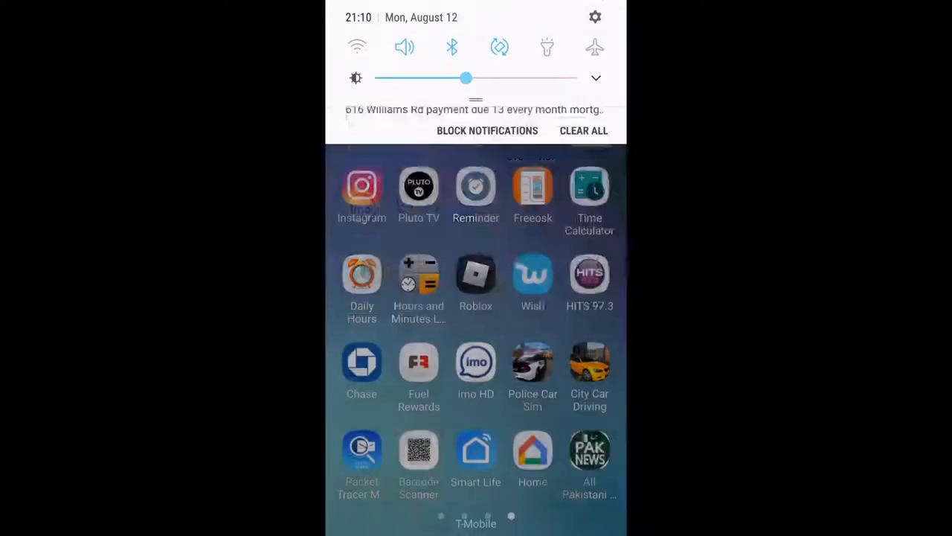
click(476, 90)
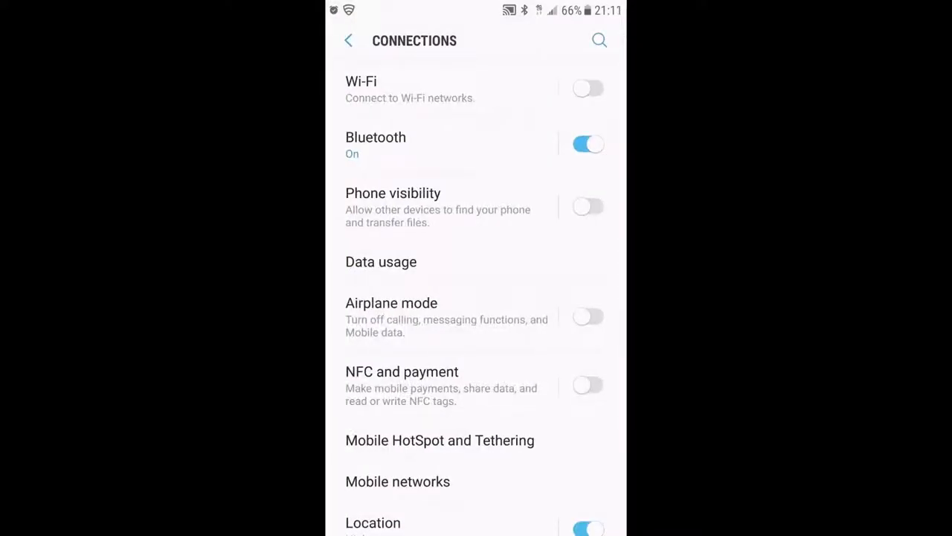
scroll(476, 298, down, 5)
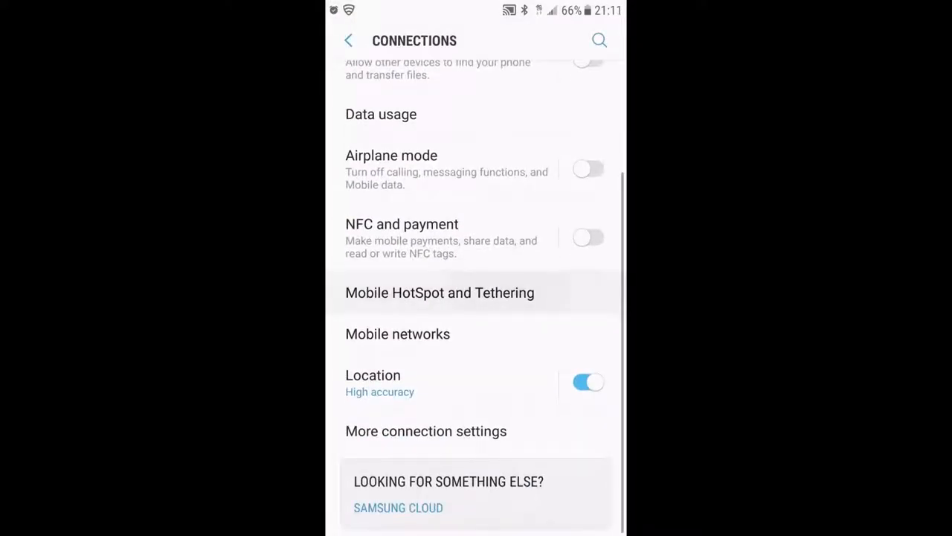
click(440, 292)
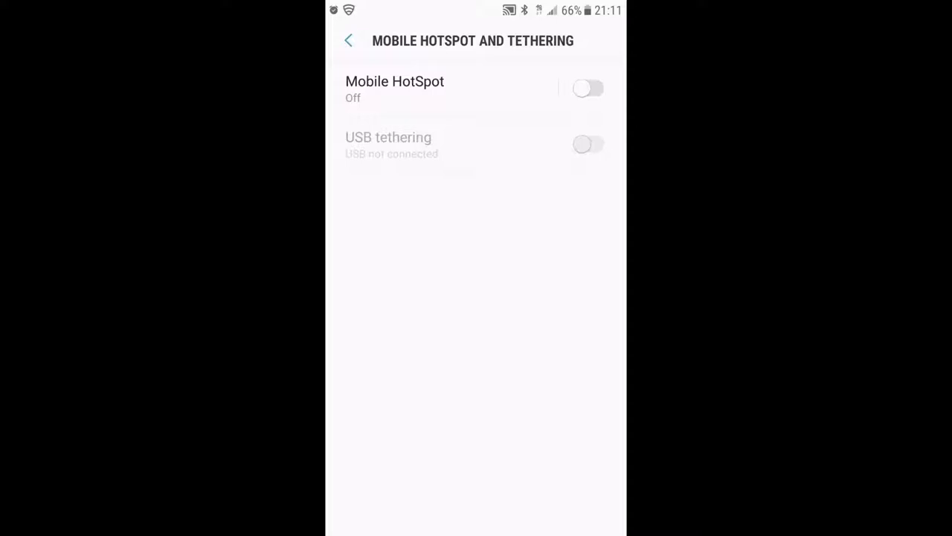
click(587, 88)
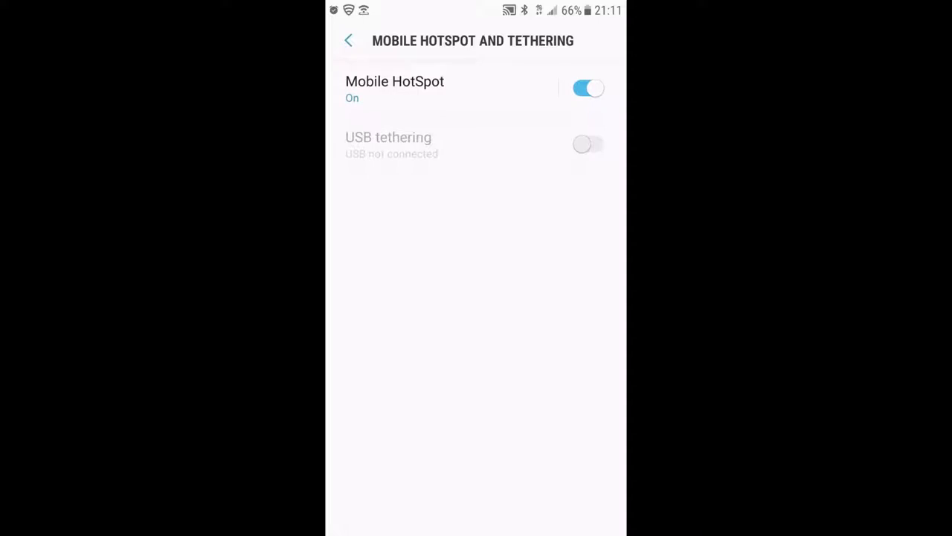
click(446, 89)
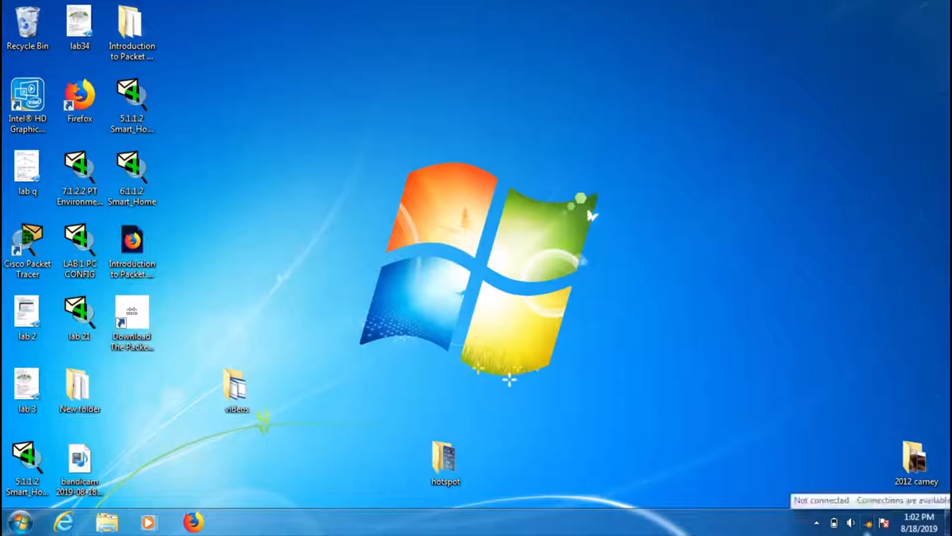
Connect the laptop to the Samsung Galaxy S6 1218 wireless network using its security key.
click(867, 523)
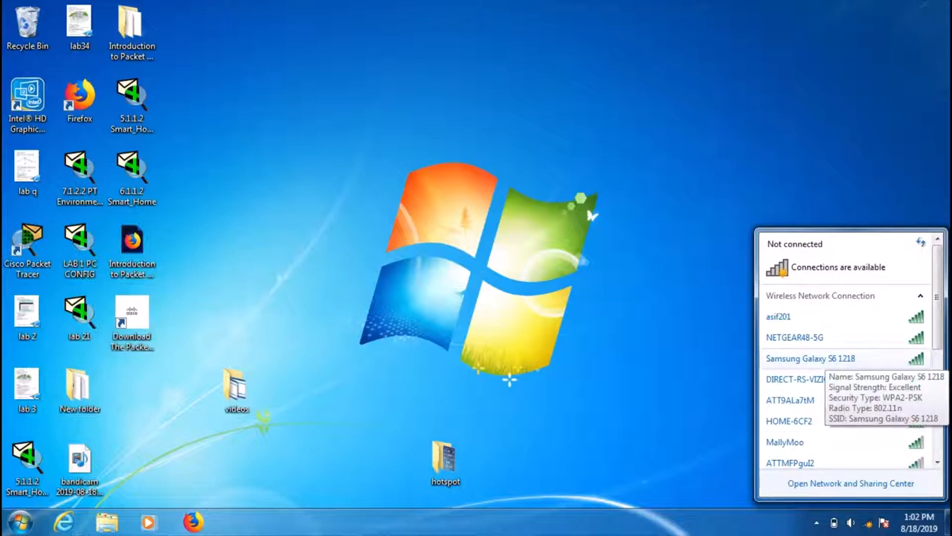
click(811, 358)
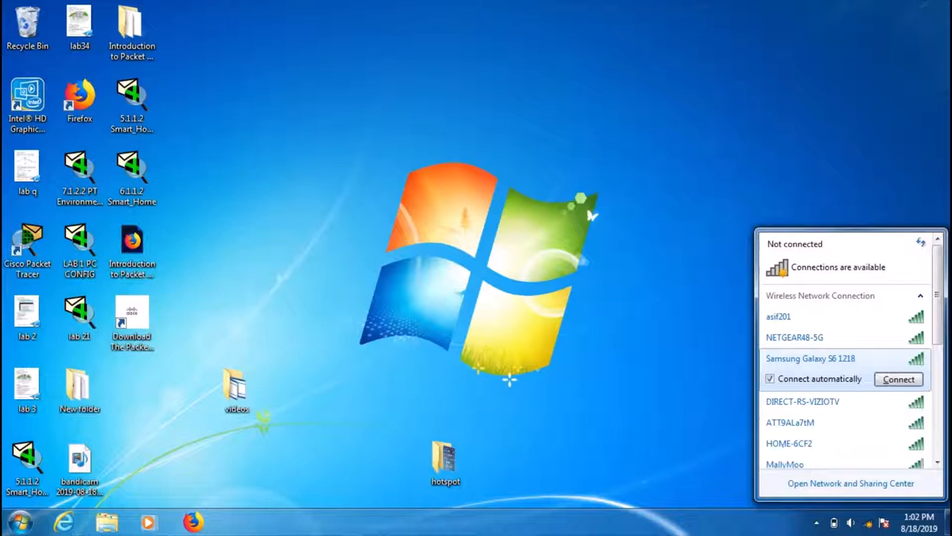
click(898, 379)
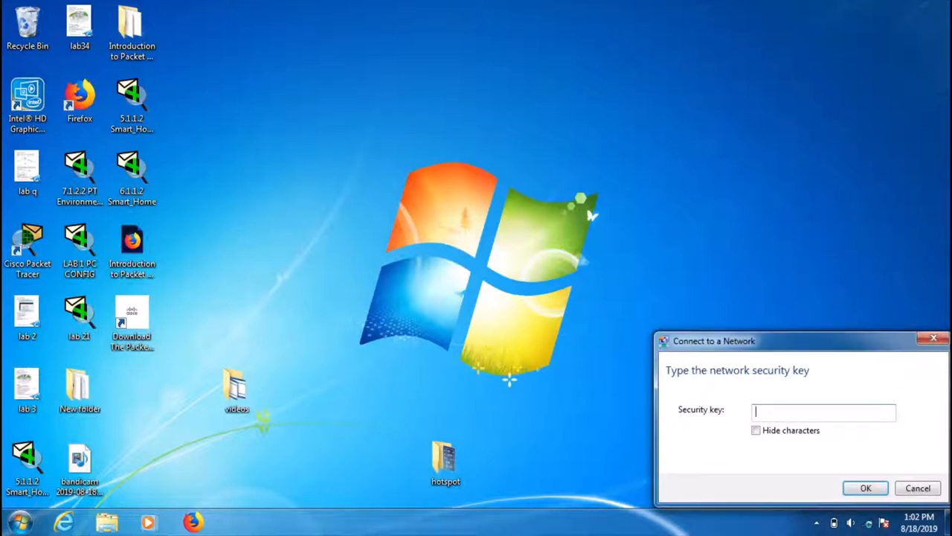
text(123)
text(45678)
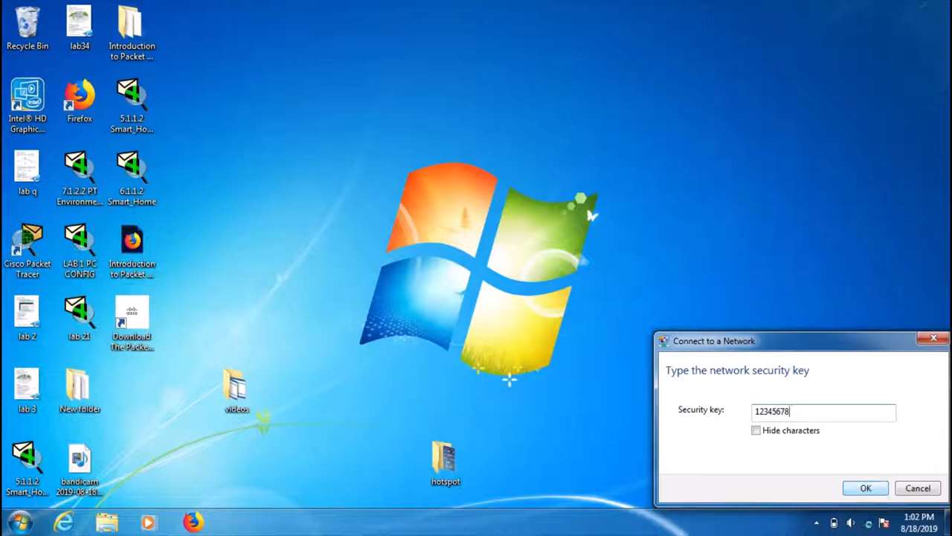
key(Return)
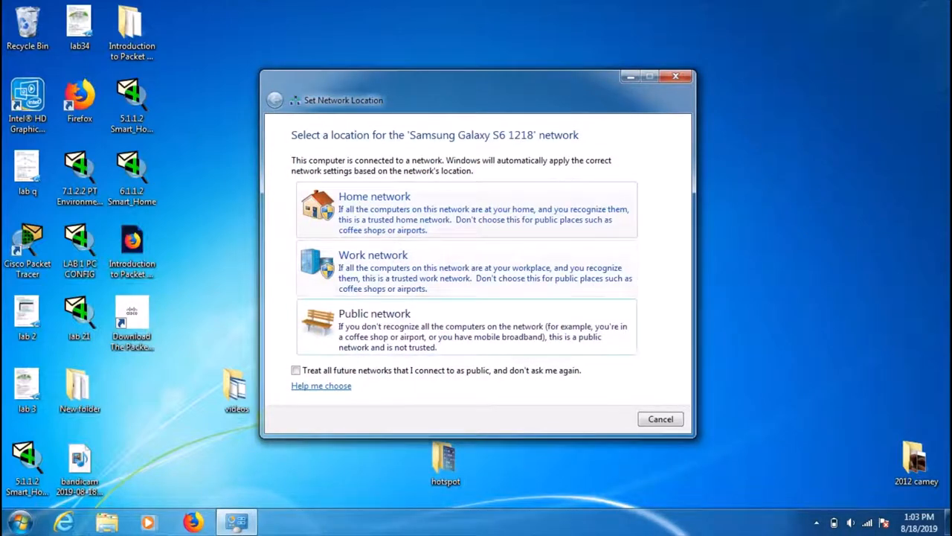
Set the Samsung Galaxy S6 1218 connection as a Home network location.
click(467, 212)
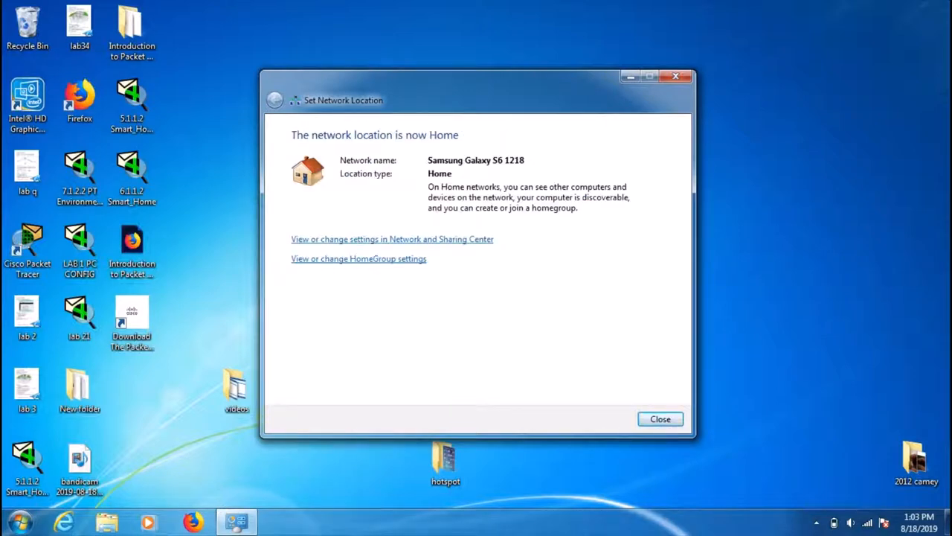
click(659, 419)
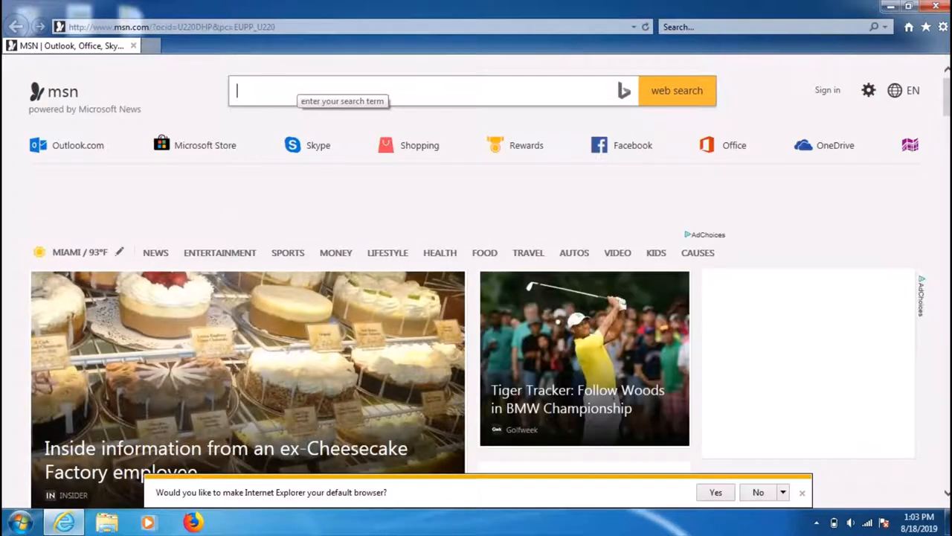
text(y)
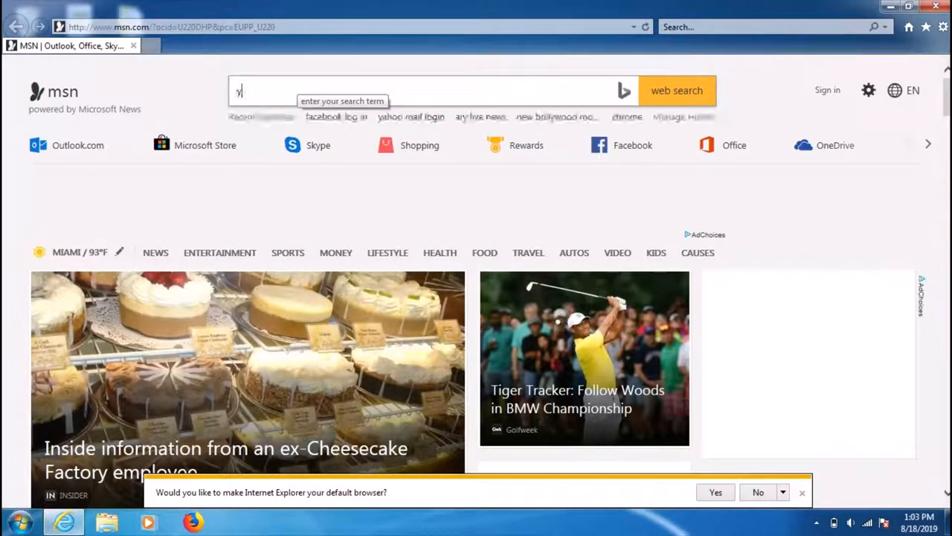
text(ah)
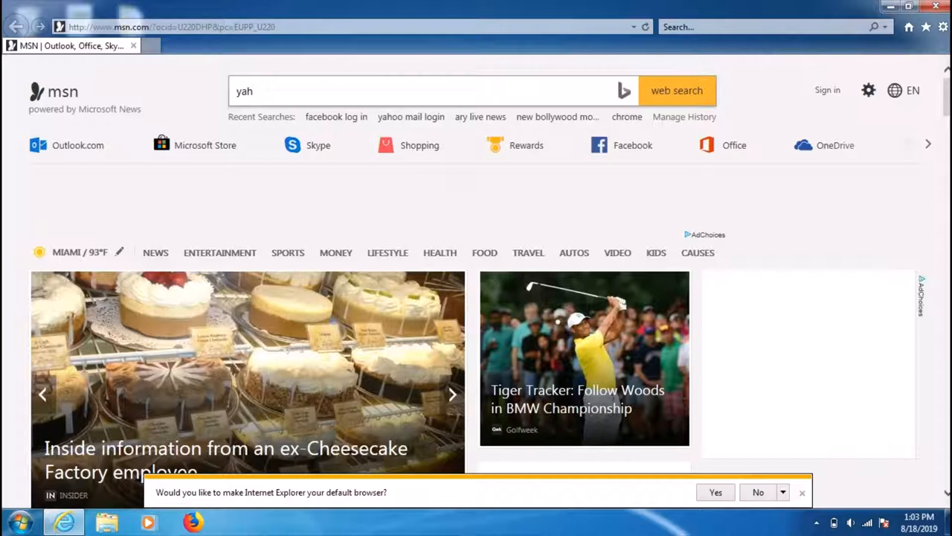
text(00)
Search yahoo.com from MSN, load the Yahoo homepage, and start opening Yahoo Mail.
key(BackSpace)
key(BackSpace)
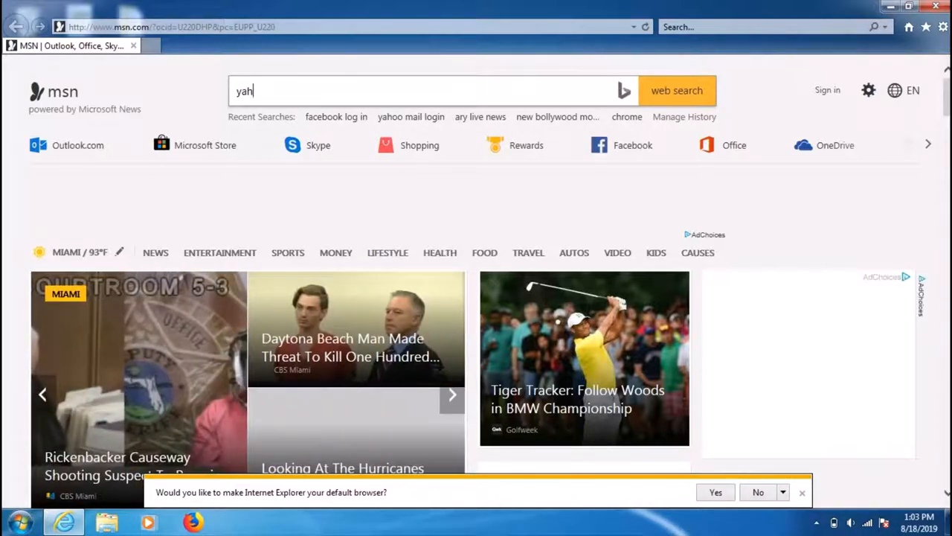
text(oo.)
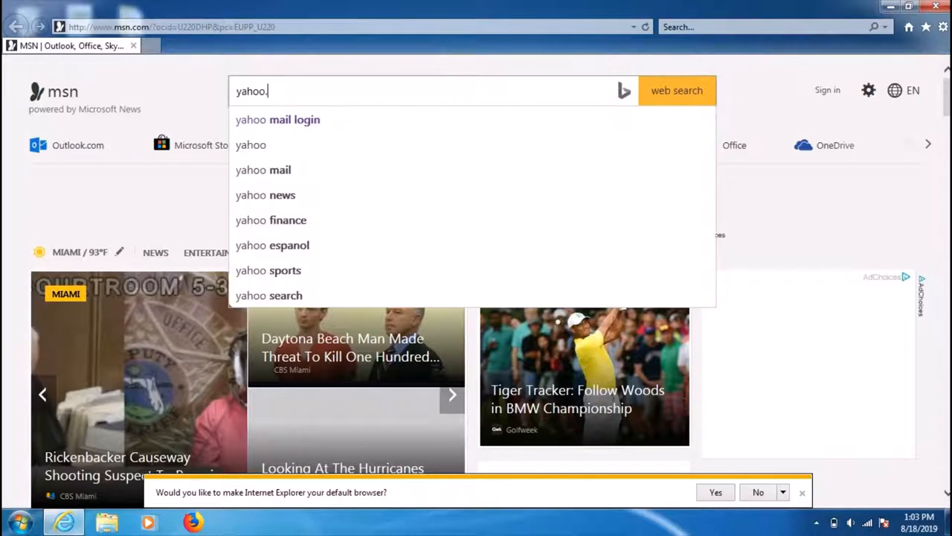
text(com)
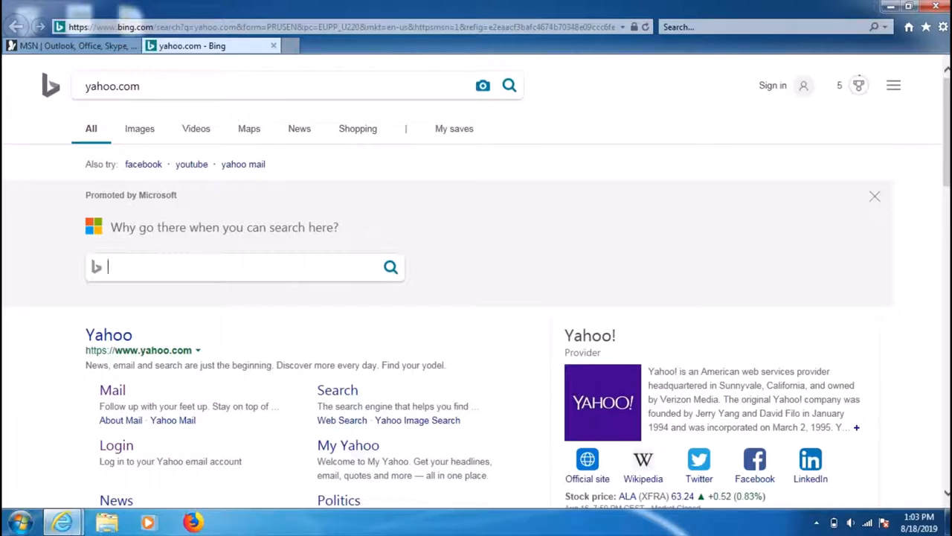
click(109, 334)
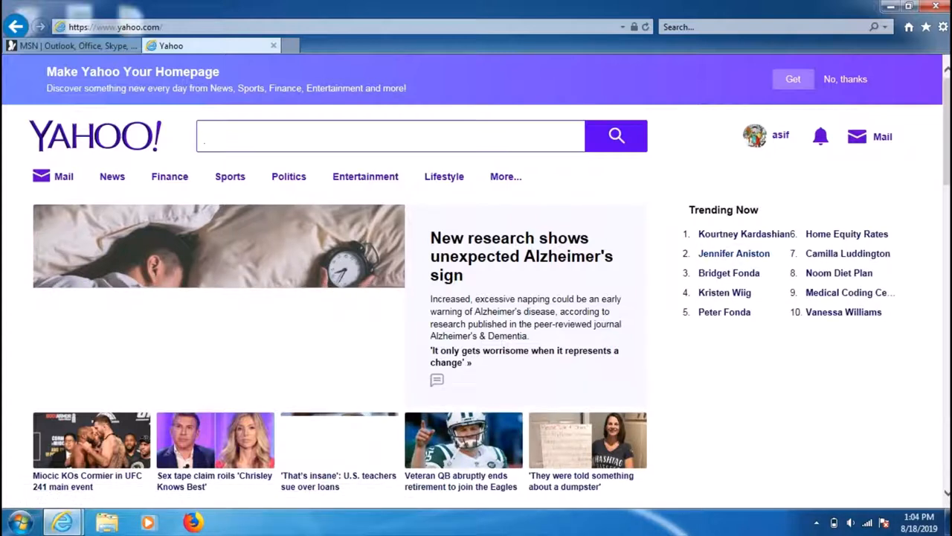
click(63, 176)
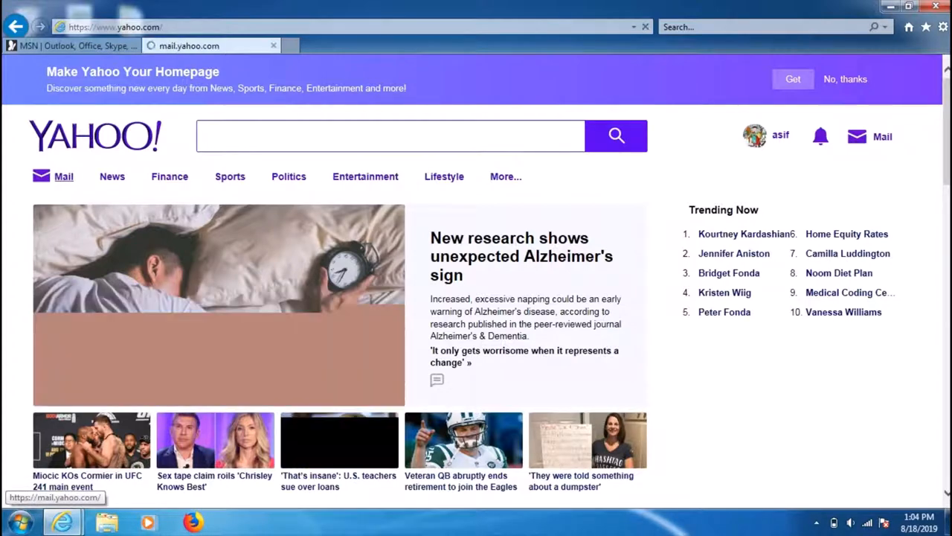